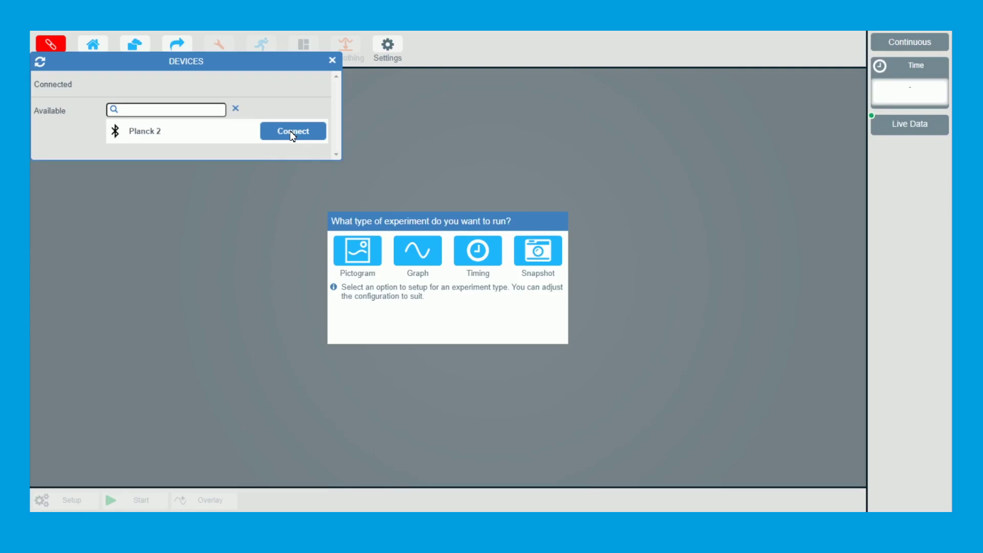
Step: Connect the Planck 2 logger, switch off its third Temperature sensor, and close the device list
click(293, 132)
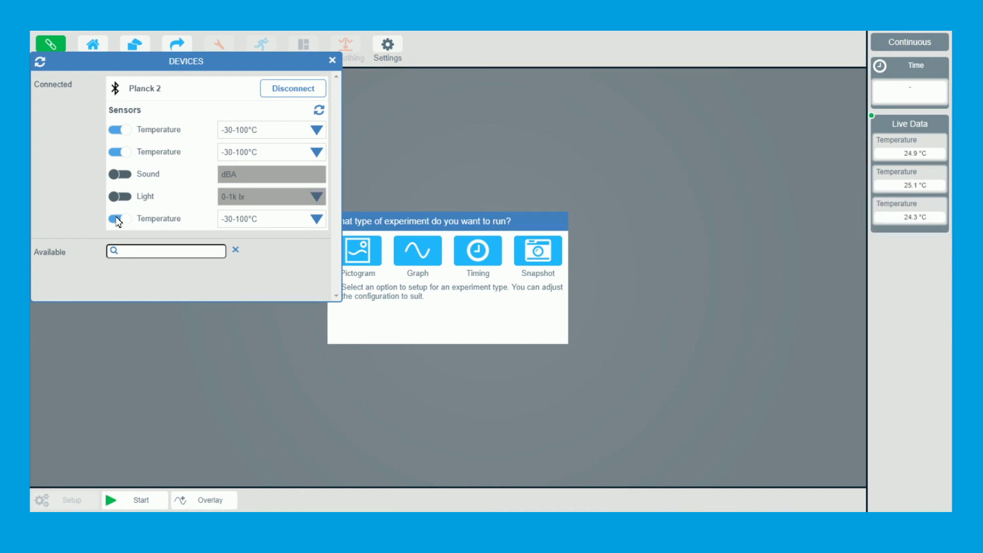
click(118, 220)
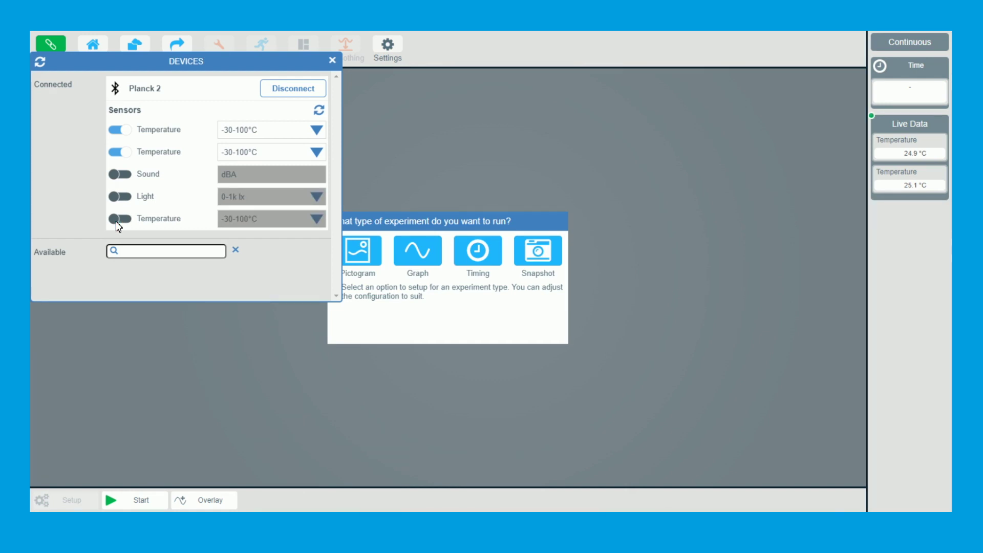
click(429, 189)
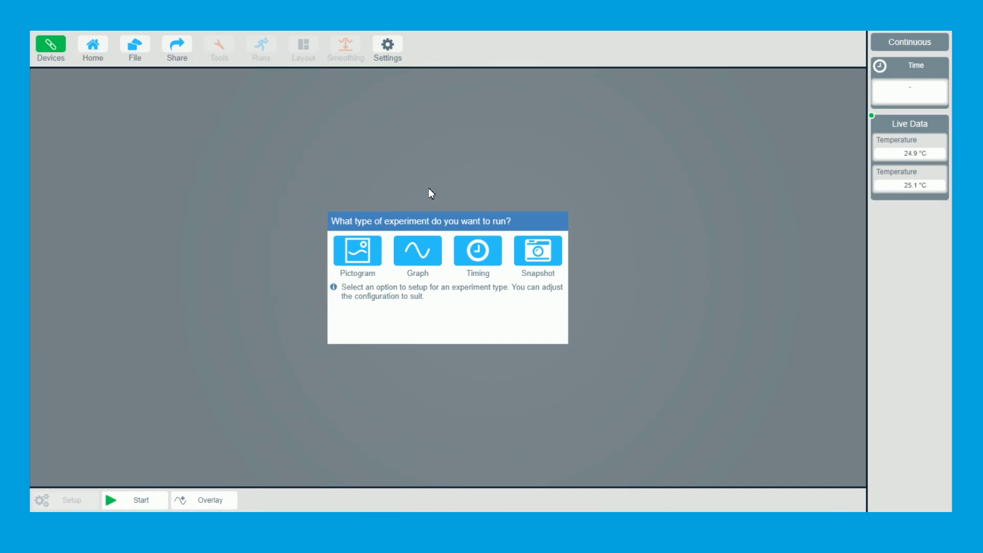
Step: Start a Graph experiment and record about 26 seconds of both temperatures rising
click(427, 268)
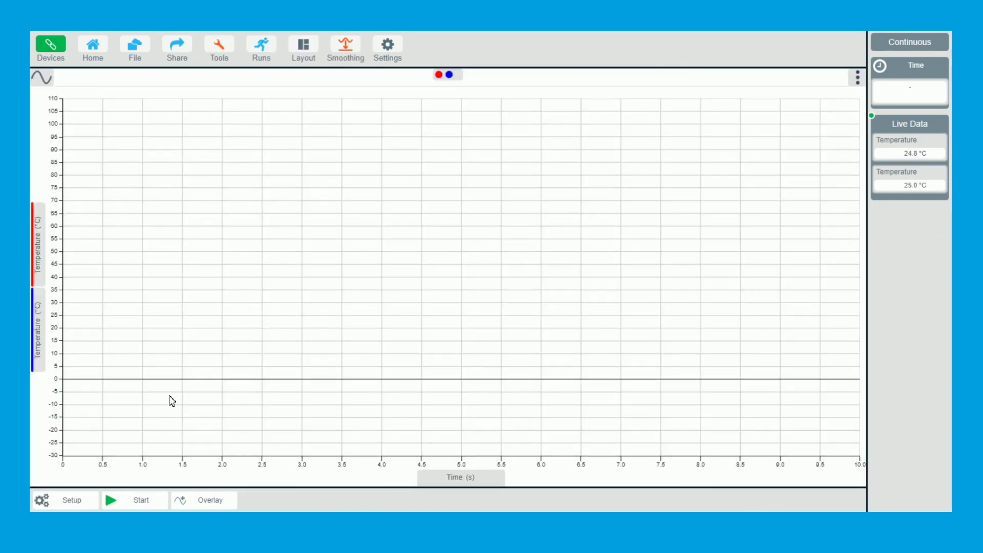
click(127, 501)
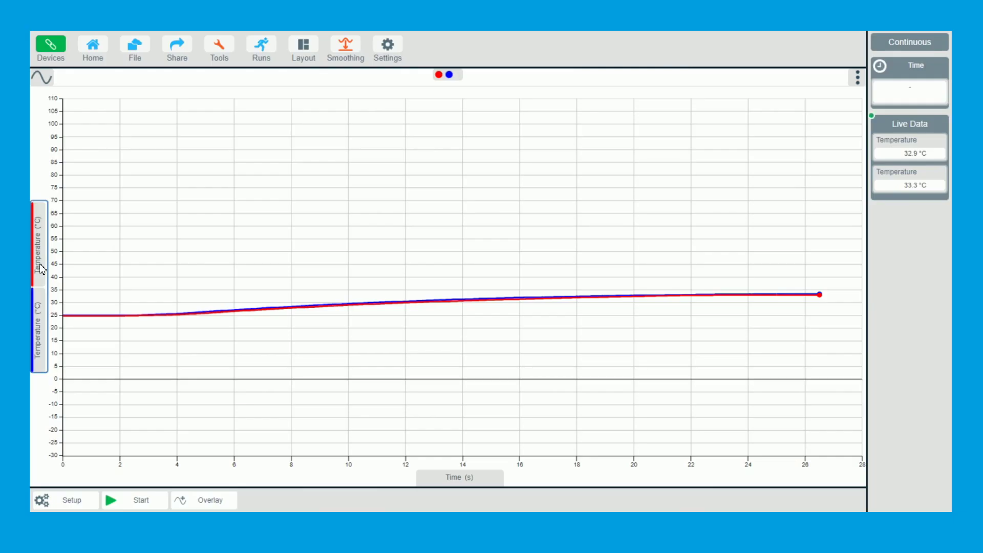
Step: Set the red temperature axis range to Min to Max, spanning about 24.5–33.5 °C
click(42, 269)
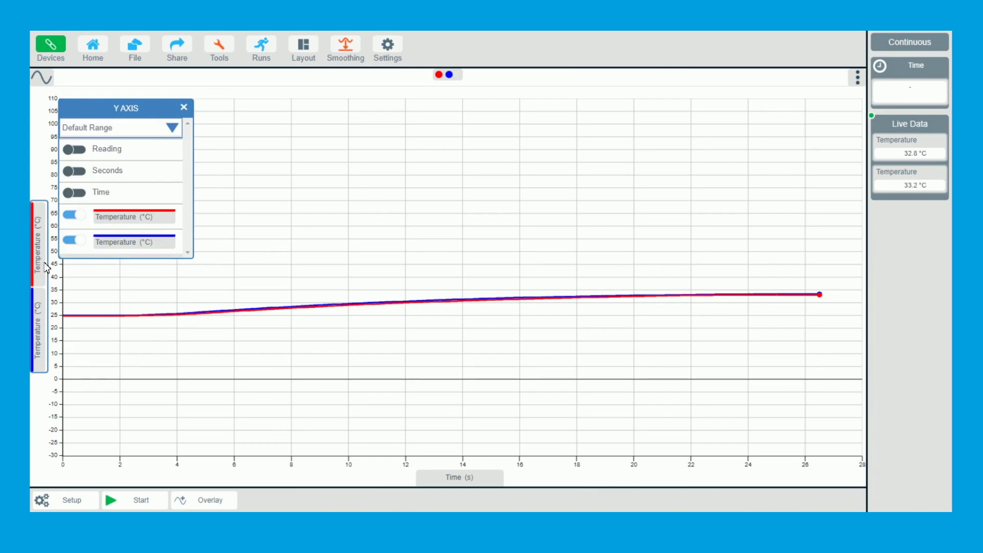
click(176, 130)
click(121, 148)
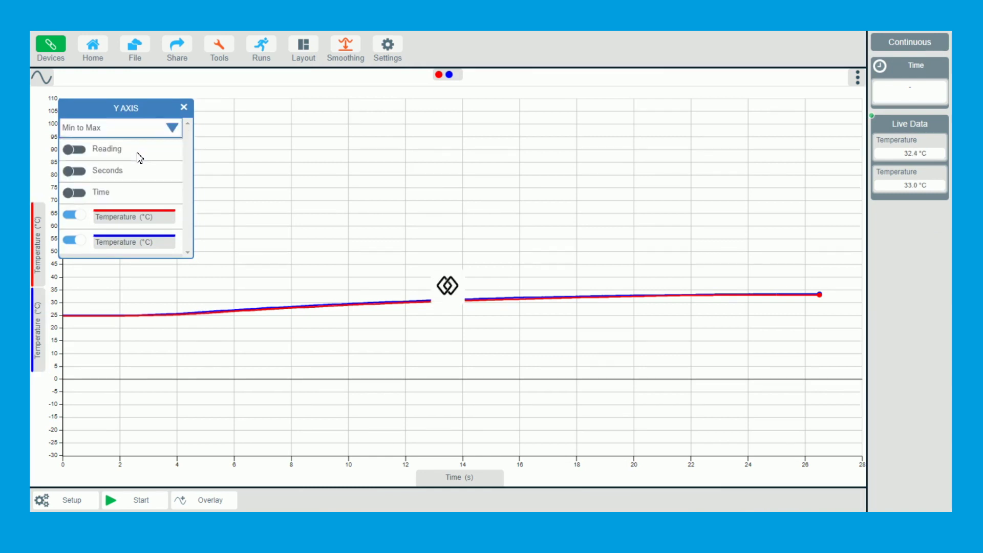
click(272, 242)
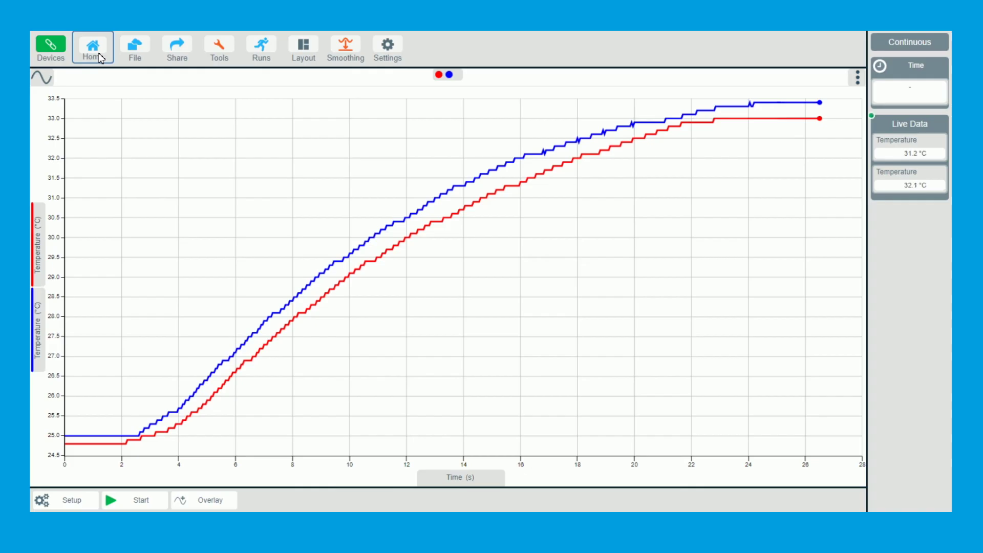
Step: Discard the recorded run, start a new Graph experiment, and choose the 2x2 four-pane layout
click(493, 292)
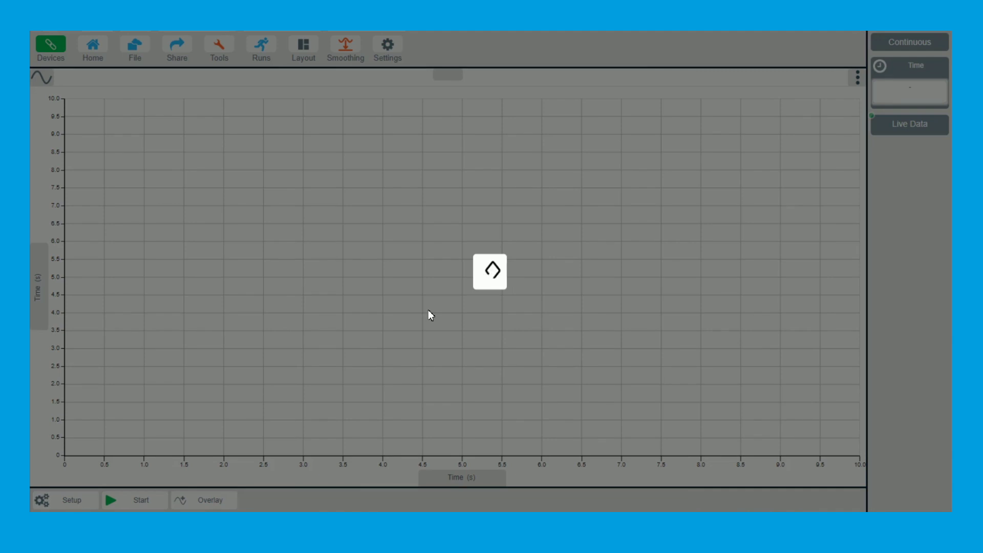
click(410, 252)
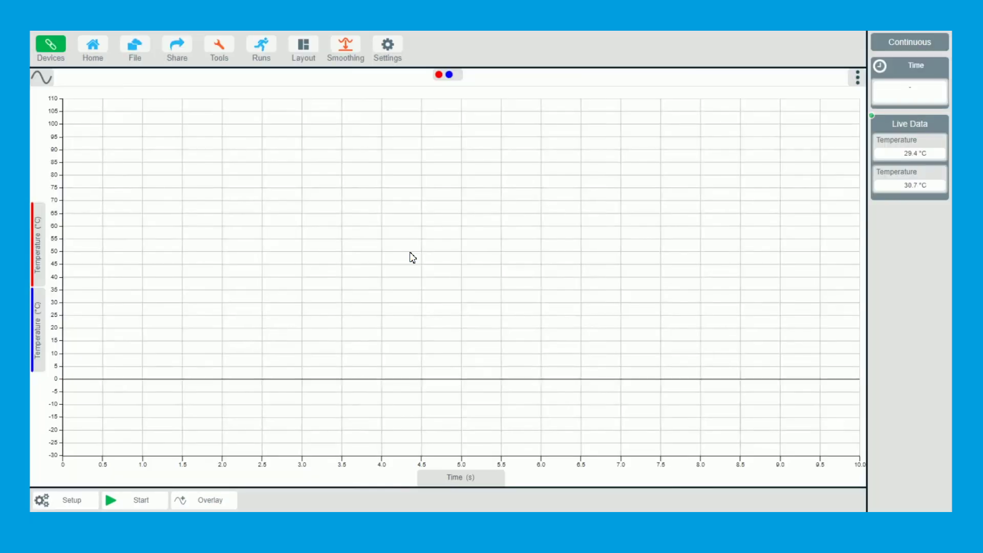
click(307, 51)
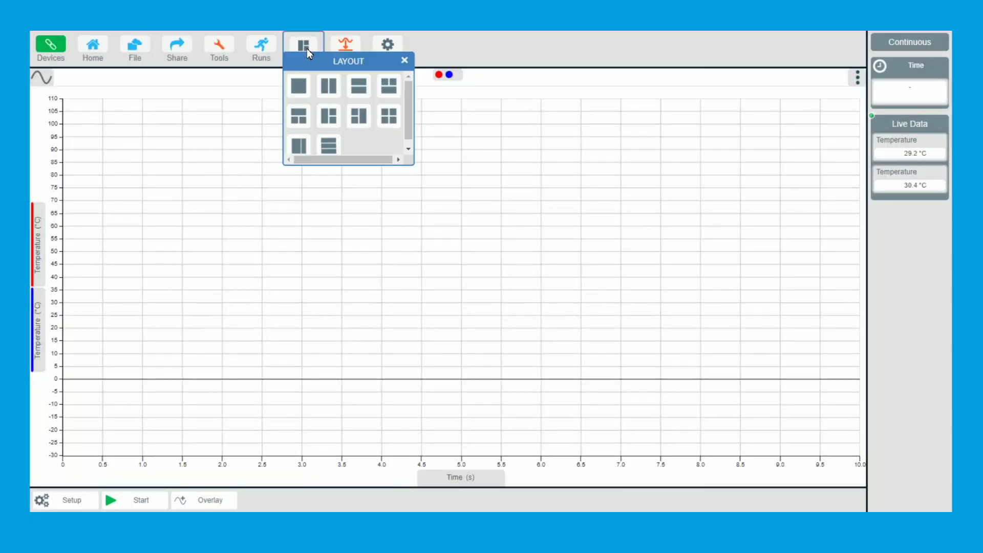
click(389, 116)
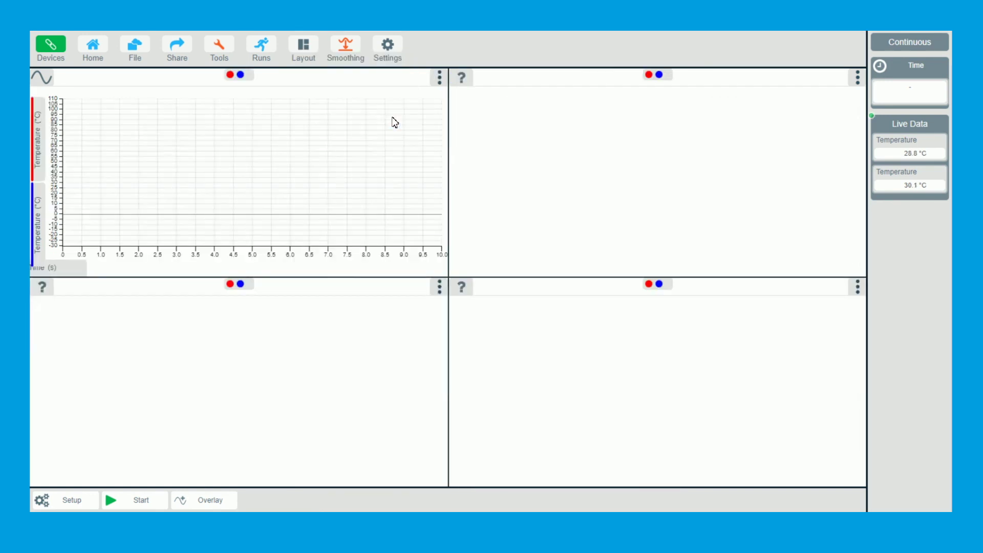
Step: Make the top-left graph show only red and the bottom-left graph show only blue
click(238, 76)
click(182, 135)
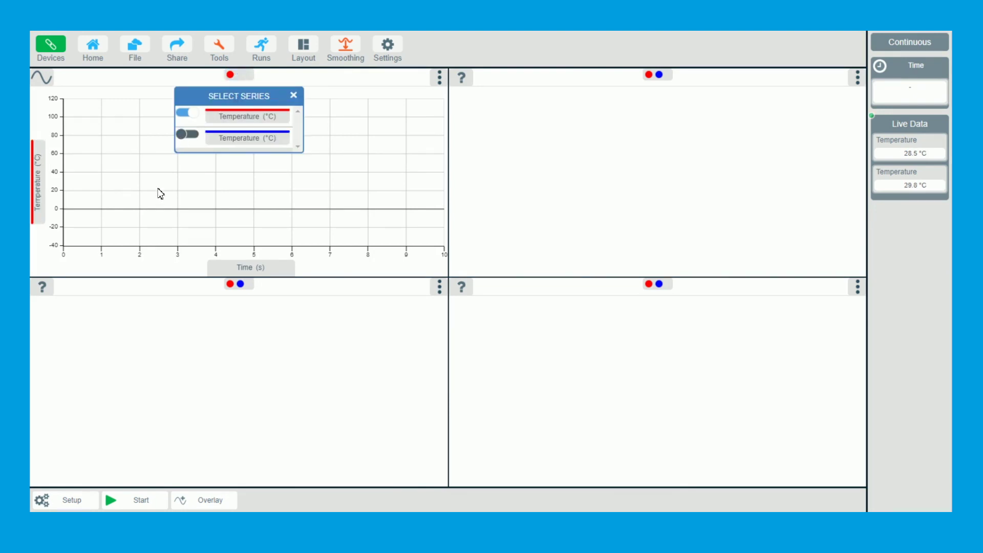
click(42, 286)
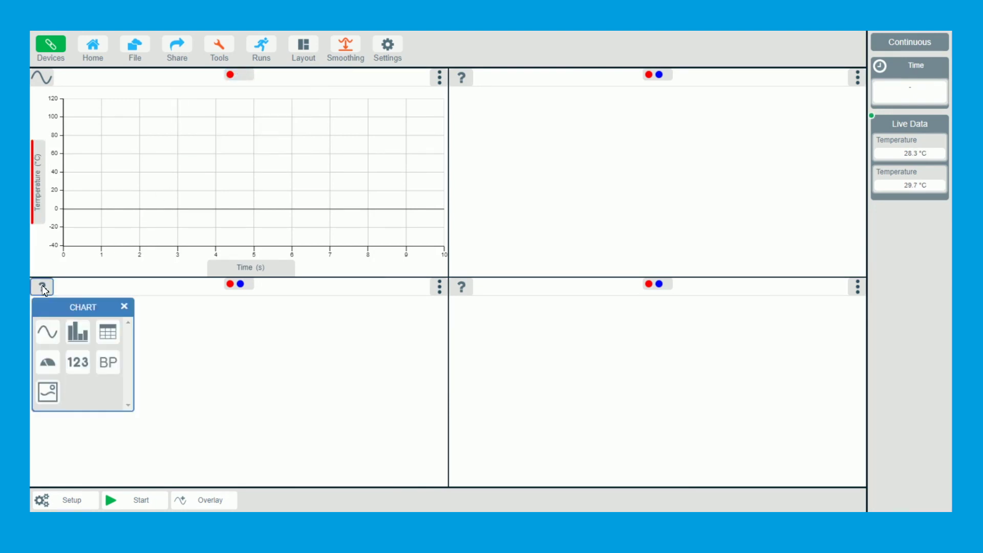
click(46, 336)
click(226, 284)
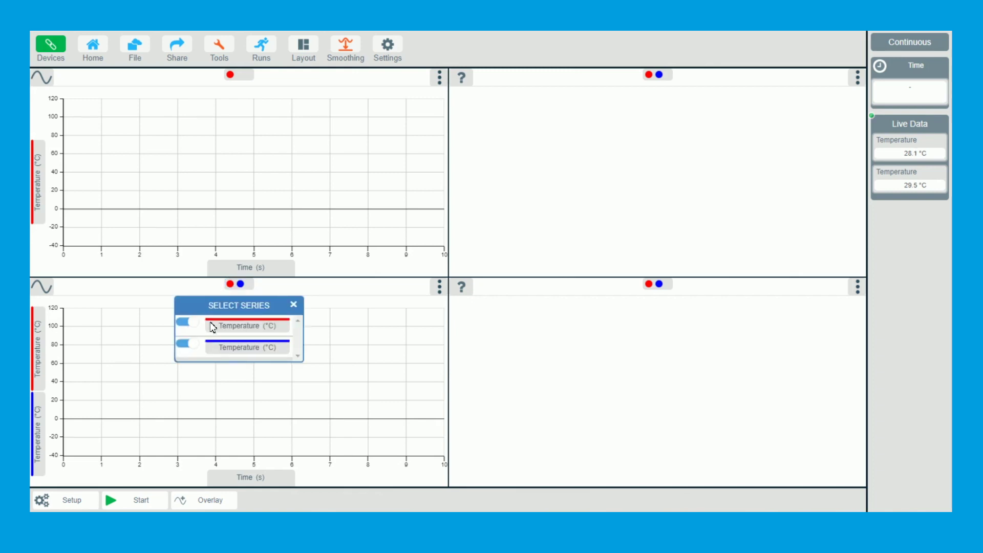
click(182, 323)
click(531, 200)
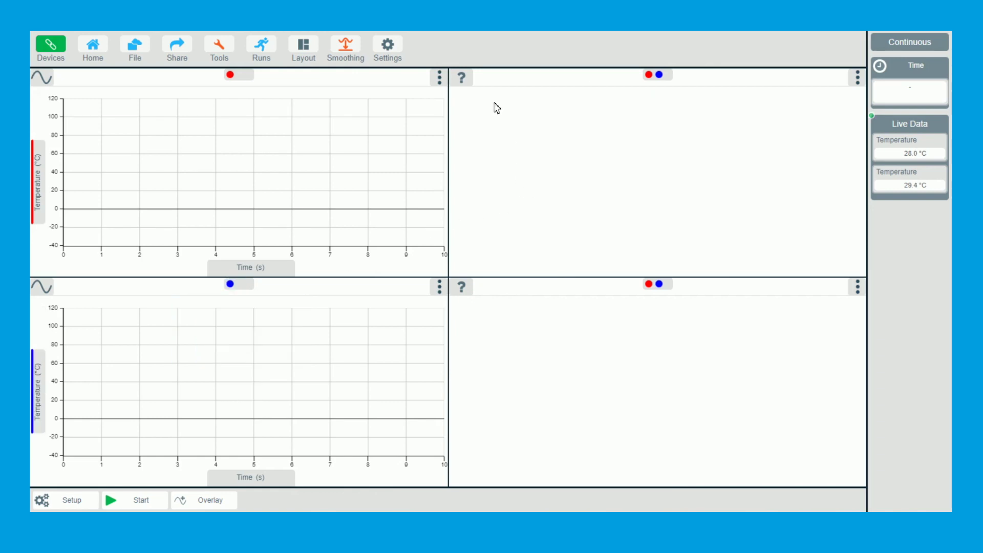
Step: Make the top-right pane a red-only numeric readout and limit the bottom-right pane to blue
click(462, 77)
click(497, 152)
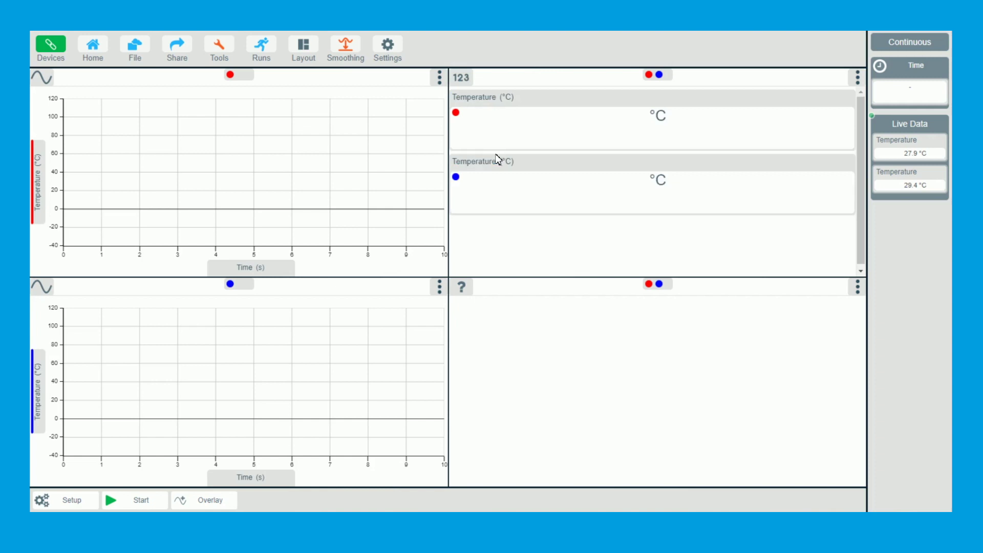
click(656, 74)
click(605, 134)
click(608, 180)
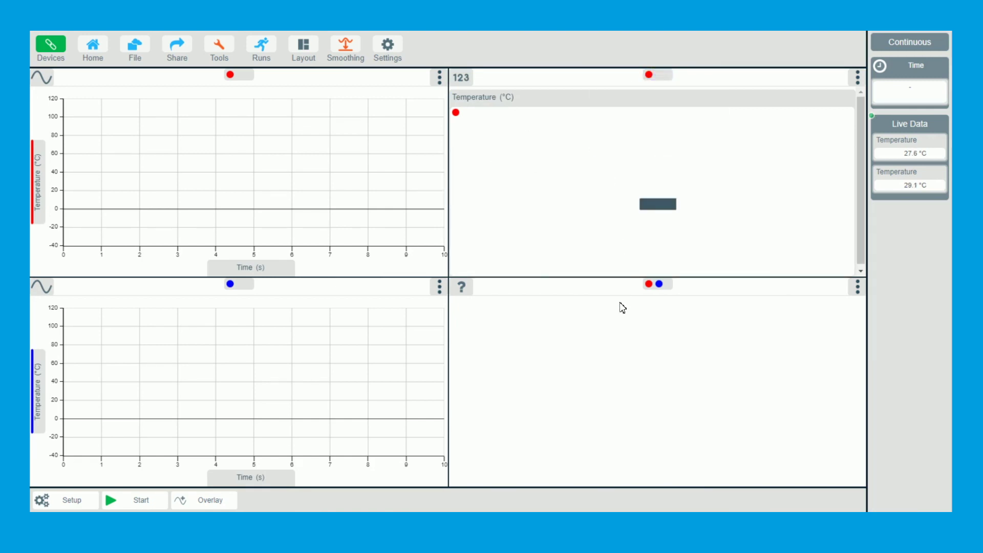
click(666, 285)
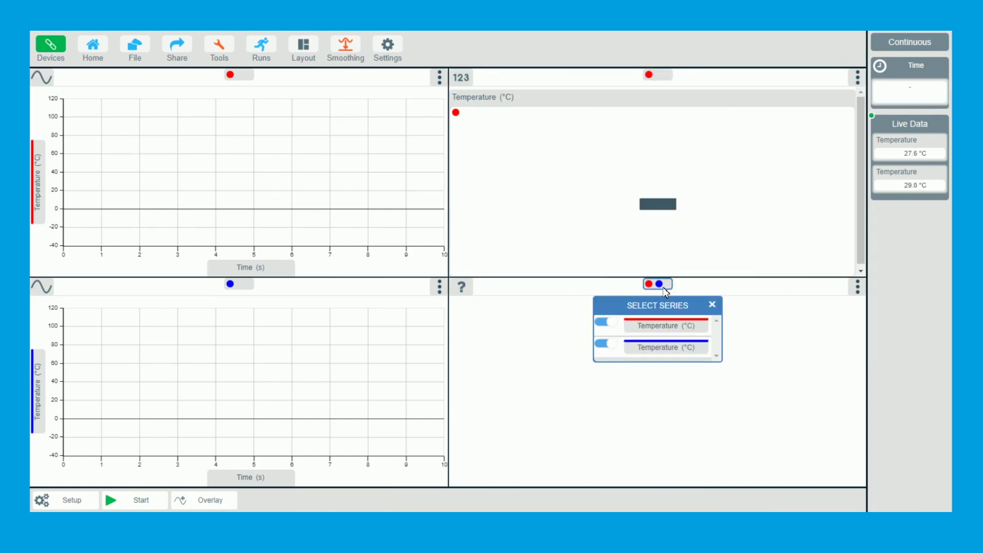
click(604, 323)
click(533, 354)
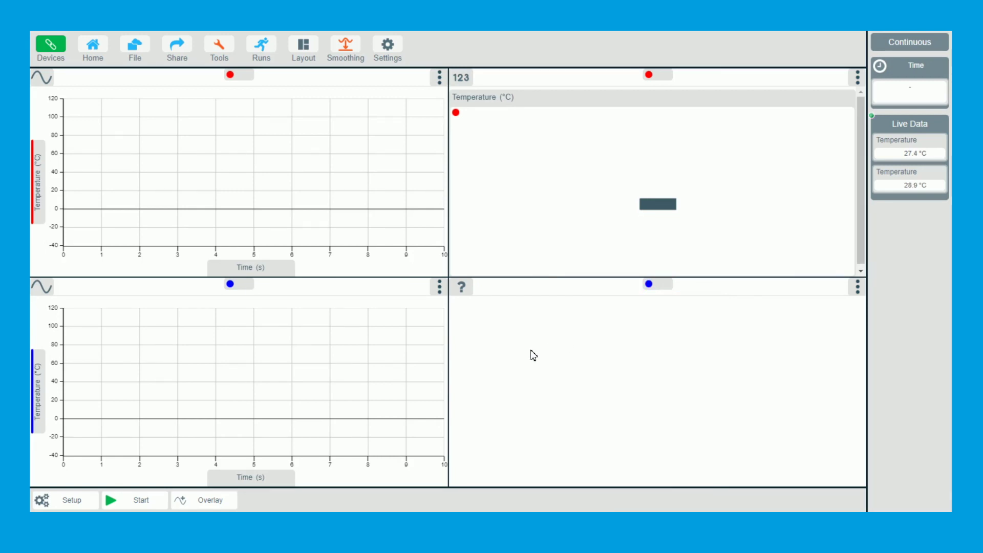
Step: Start recording and turn the bottom-right pane into a 123 meter showing the blue temperature
click(138, 500)
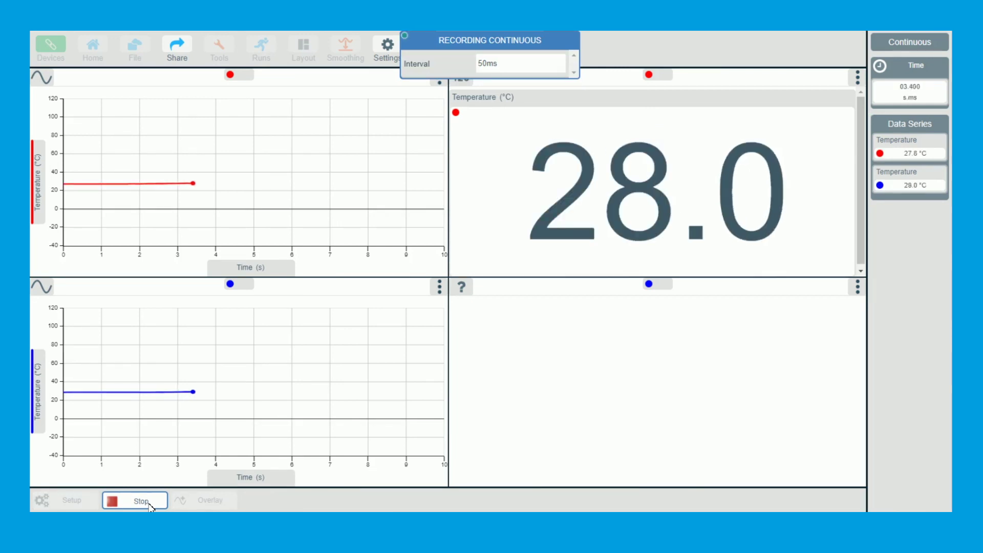
click(465, 294)
click(499, 362)
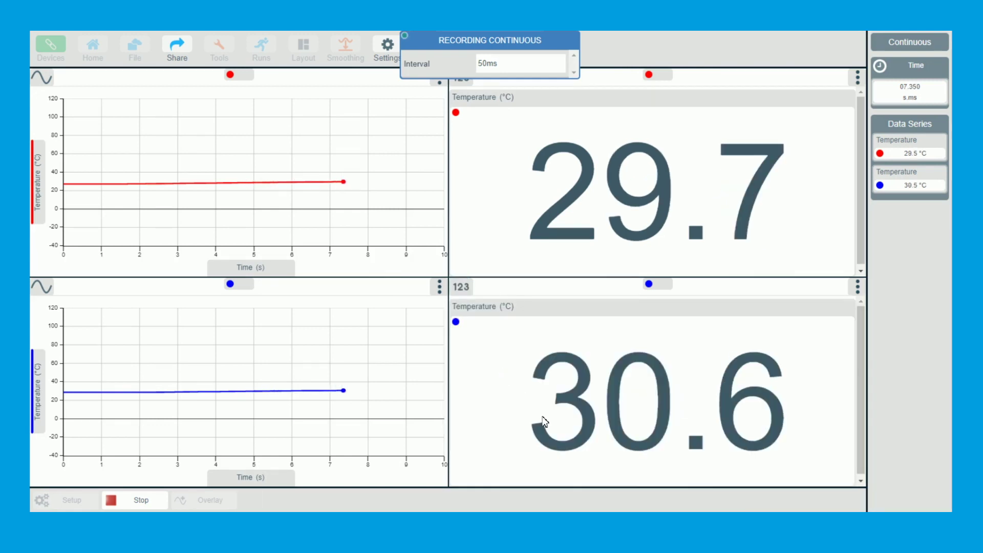